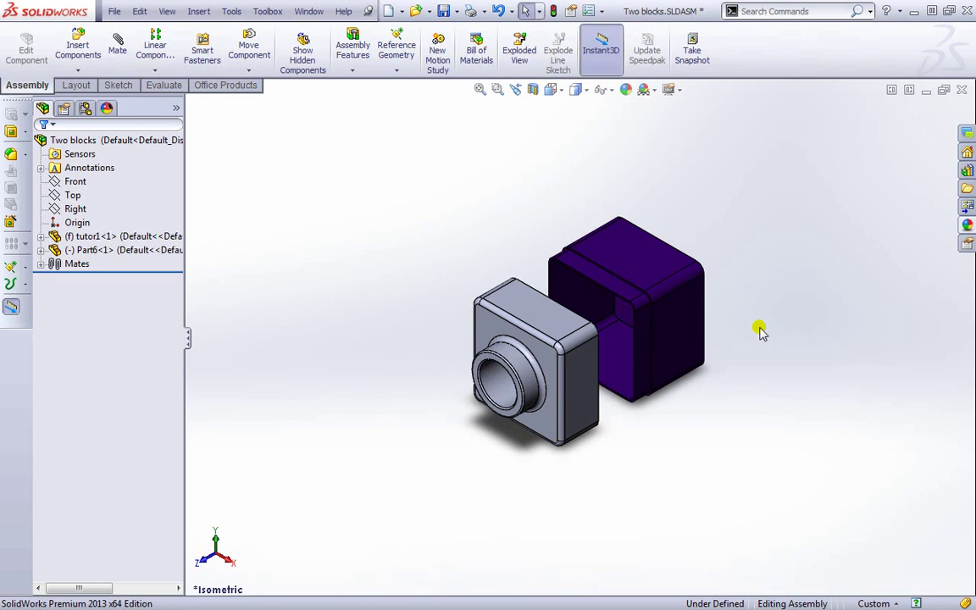
Step: Expand the Part6 and tutor1 feature lists in the FeatureManager tree
middle_drag(755, 460, 608, 439)
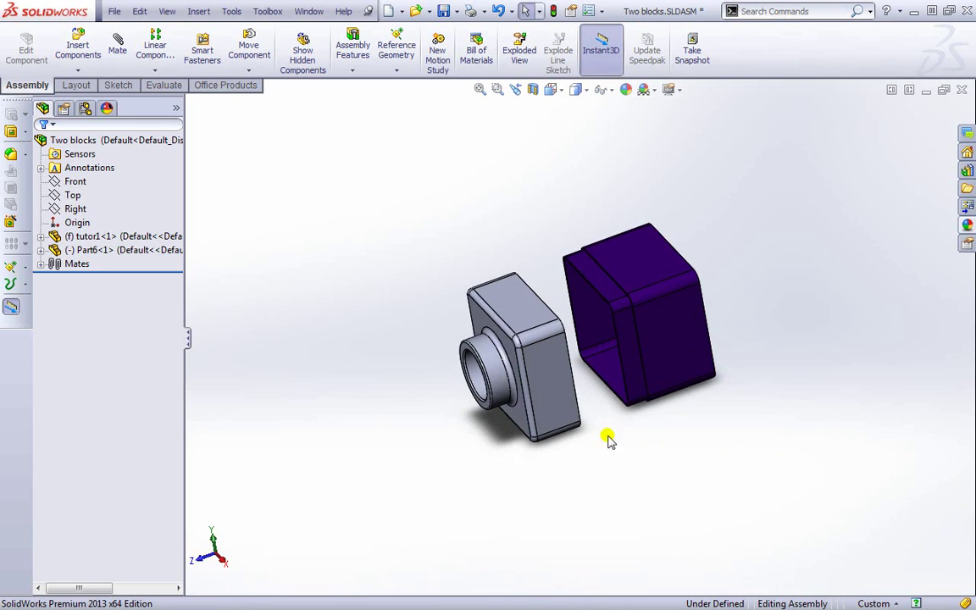
click(40, 251)
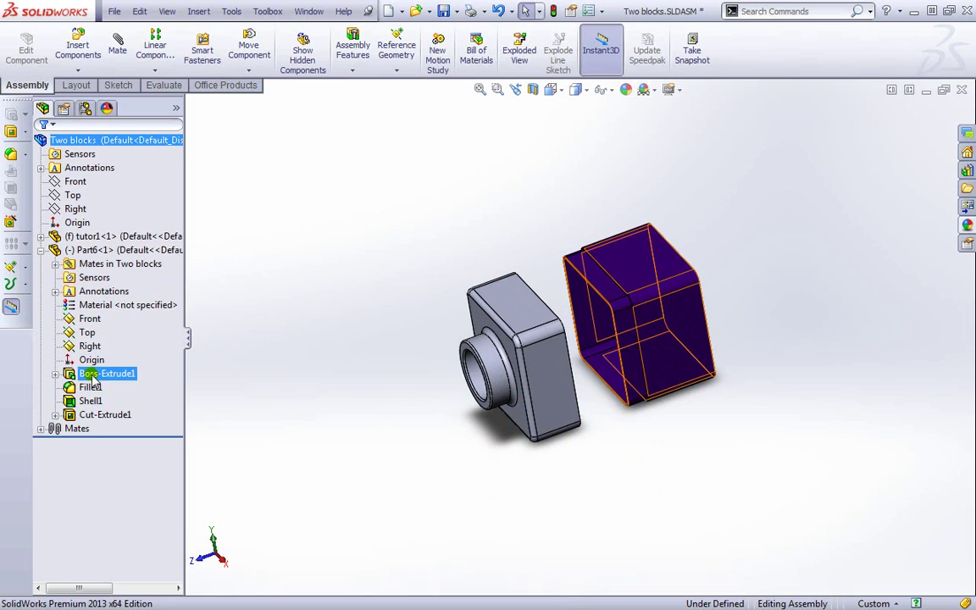
click(39, 236)
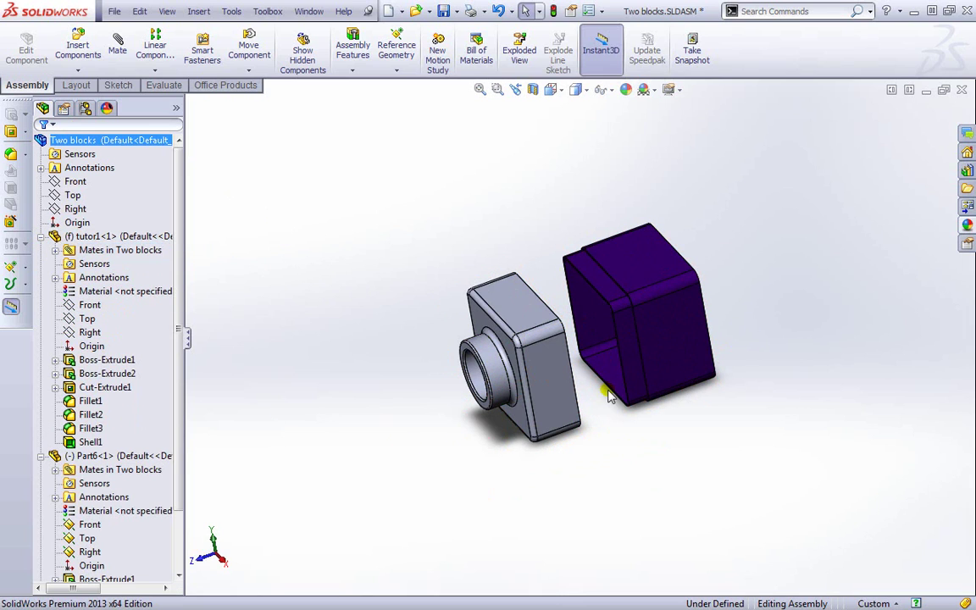
Step: Drag the purple Part6 block against the side of the fixed tutor1 block, then collapse both lists
drag(671, 354, 695, 339)
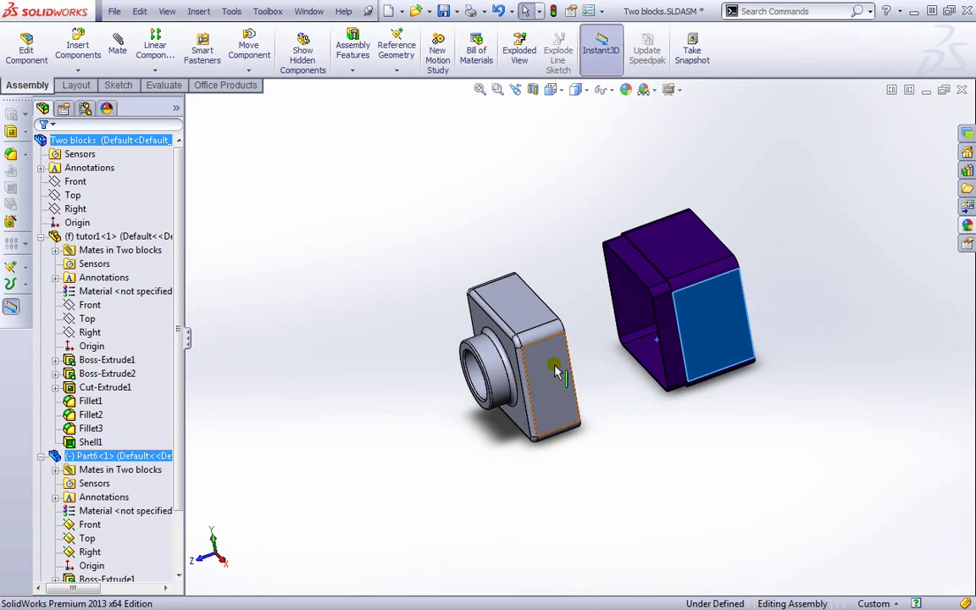
drag(555, 366, 457, 392)
click(707, 320)
drag(708, 320, 763, 292)
click(551, 388)
middle_drag(549, 397, 653, 394)
drag(542, 279, 562, 344)
middle_drag(784, 478, 627, 424)
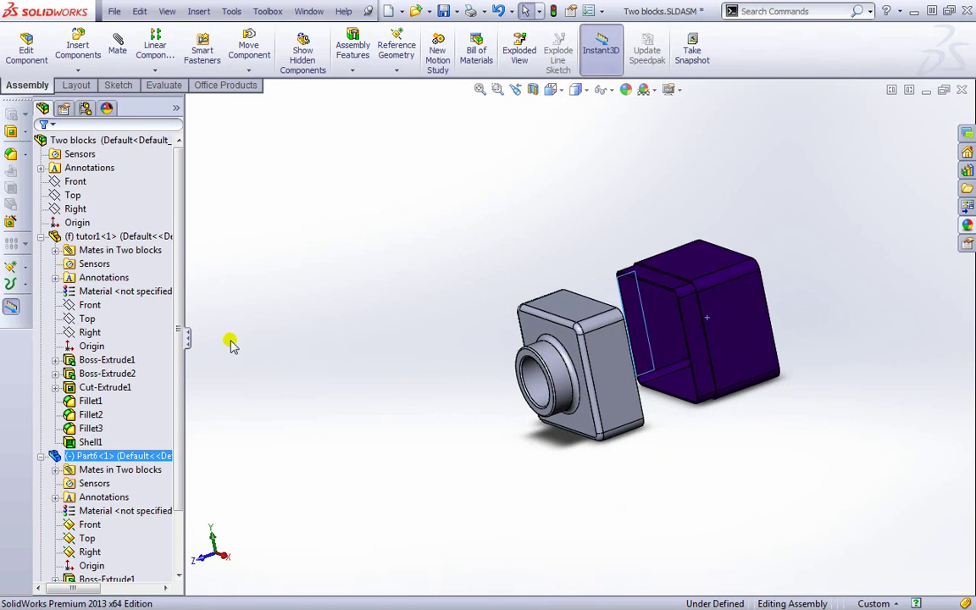
click(40, 236)
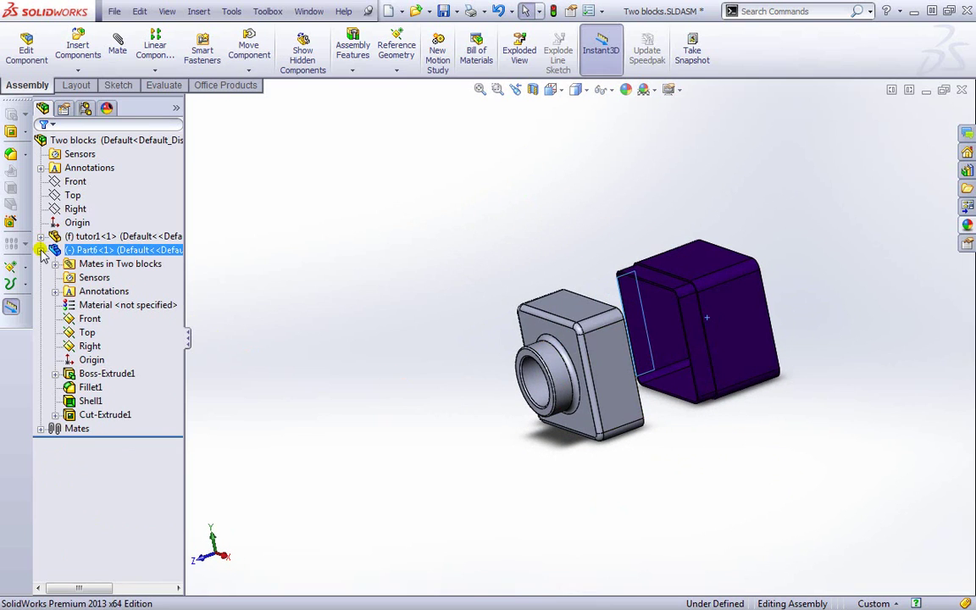
click(41, 250)
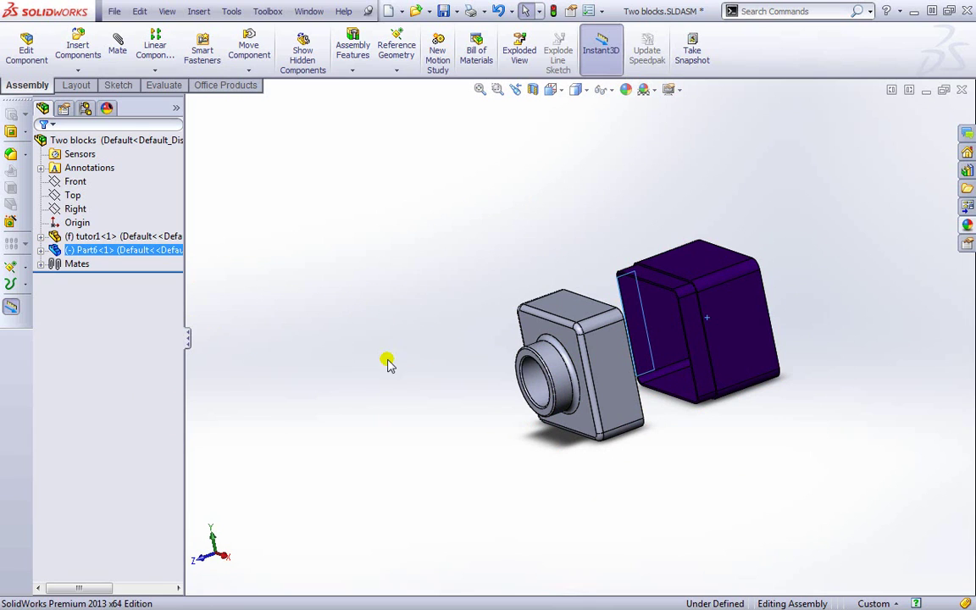
Step: Switch tutor1 from fixed to Float and drag it toward the lower left
right_click(72, 237)
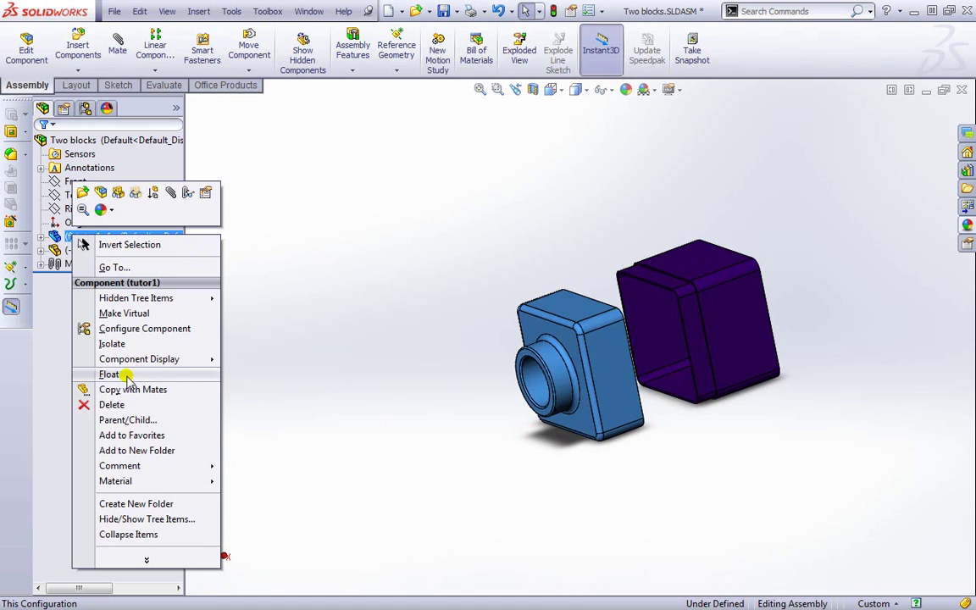
click(198, 377)
middle_drag(359, 391, 294, 355)
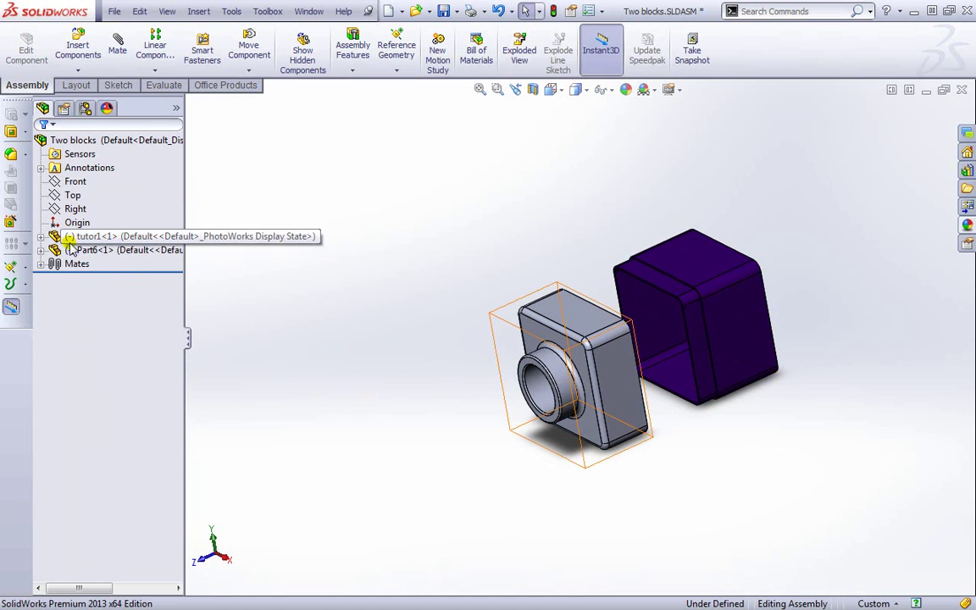
drag(547, 398, 454, 405)
Step: Show the Top and Front planes and drag tutor1 around, with mated Part6 following
click(59, 196)
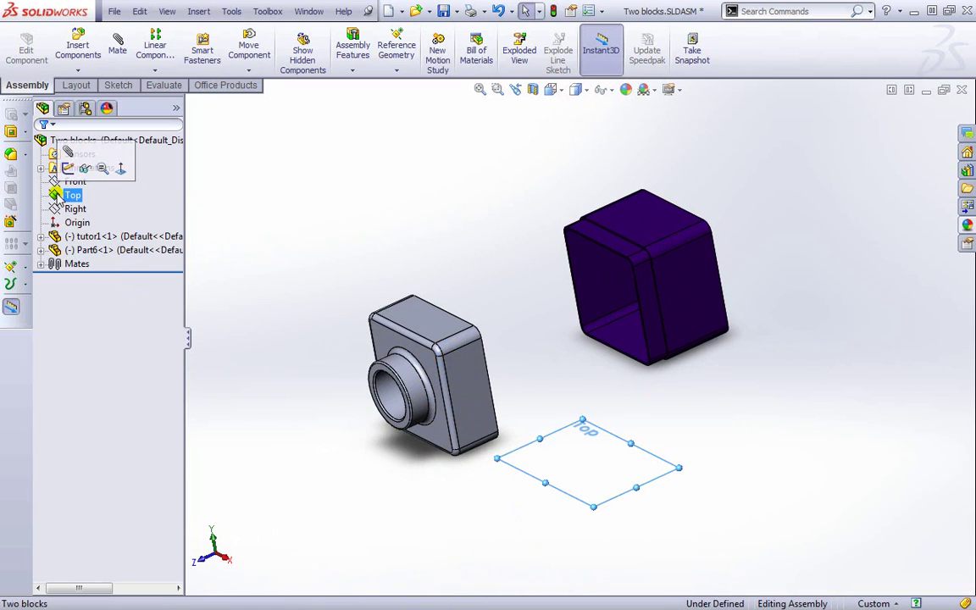
click(464, 388)
mouse_move(465, 388)
mouse_down()
mouse_move(433, 287)
mouse_move(468, 381)
mouse_up()
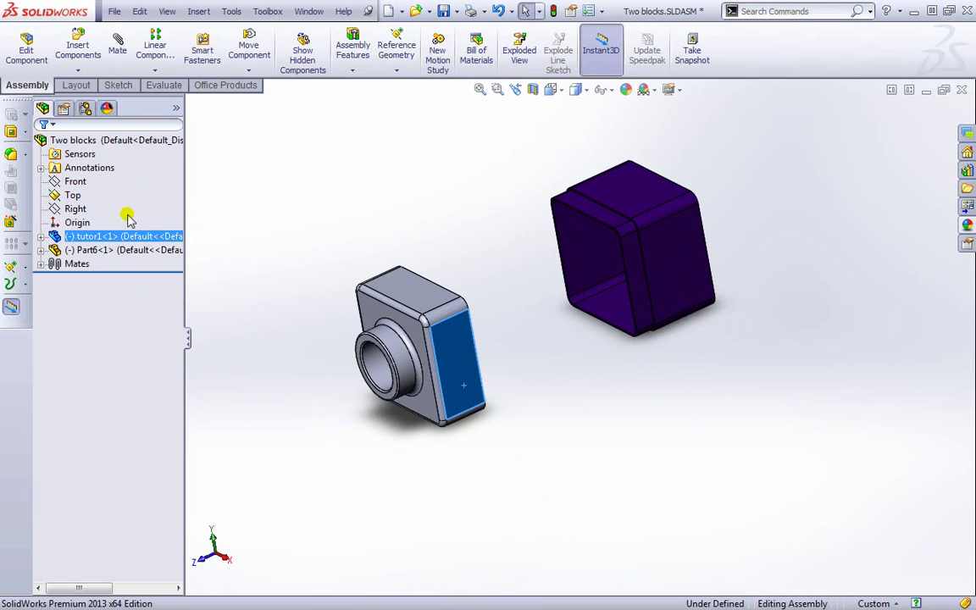
click(75, 182)
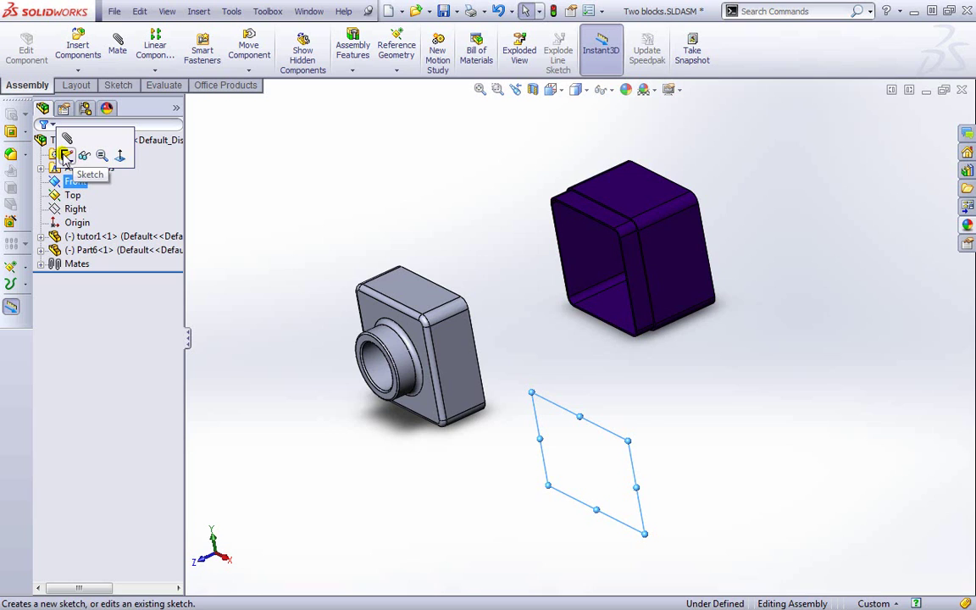
middle_drag(519, 331, 658, 389)
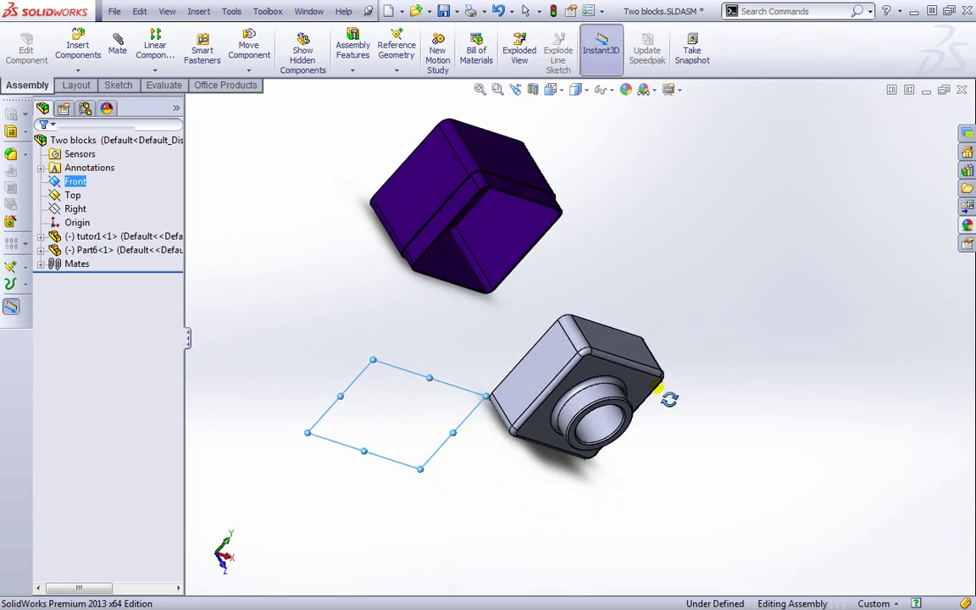
drag(612, 405, 712, 330)
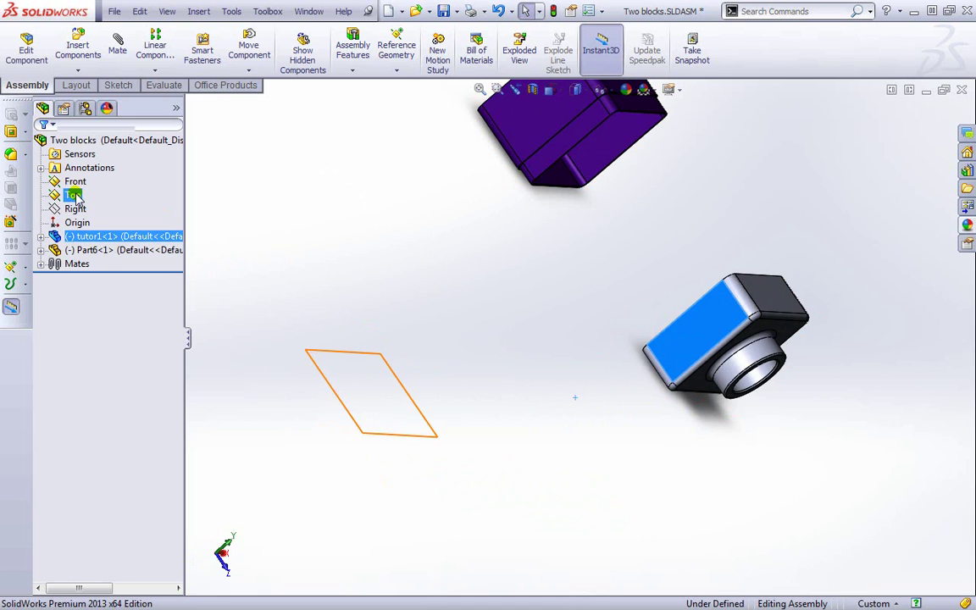
middle_drag(512, 285, 407, 271)
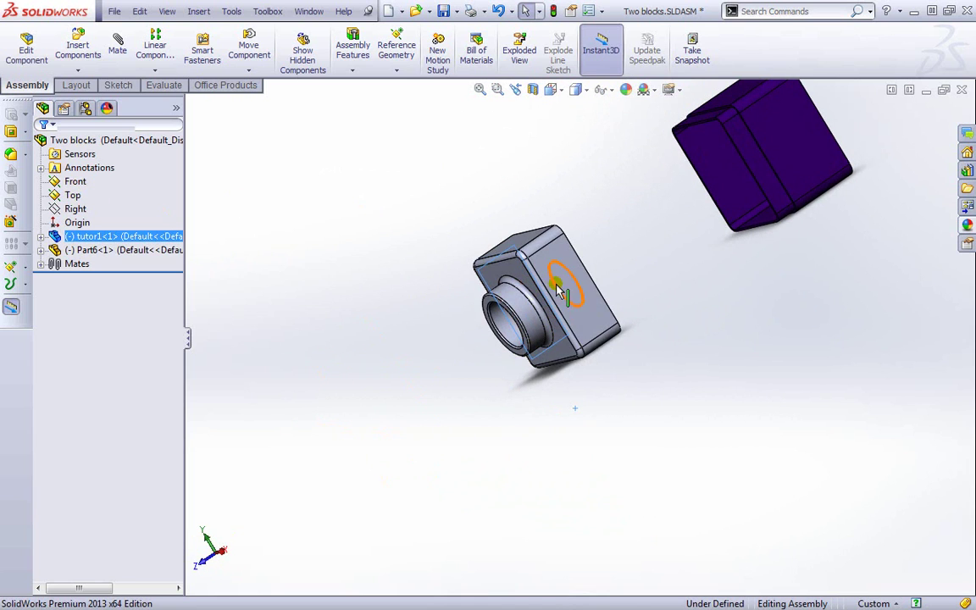
mouse_move(560, 291)
middle_down()
mouse_move(490, 373)
mouse_move(562, 490)
mouse_move(590, 420)
middle_up()
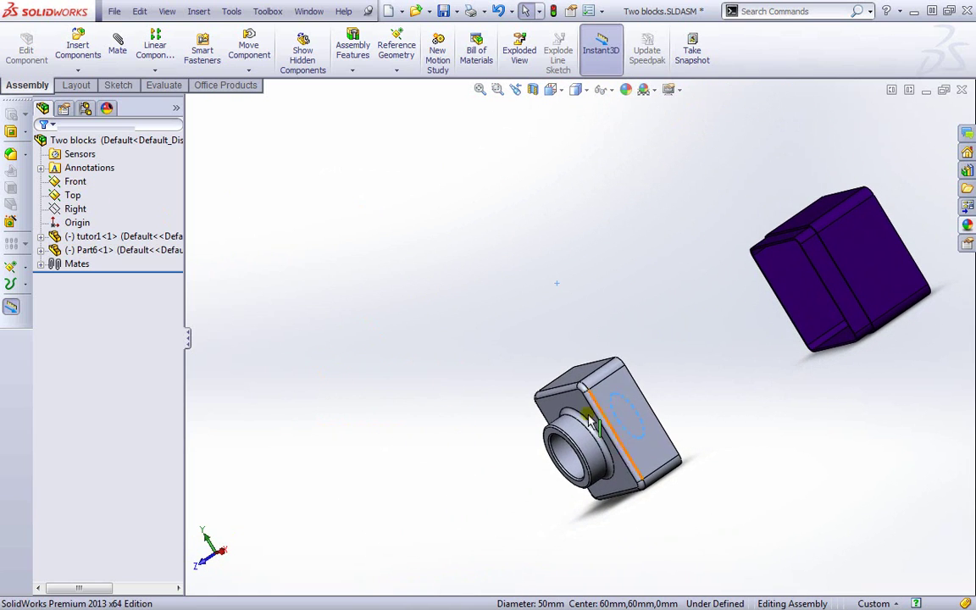
Step: Expand the Mates folder to show Coincident1 and Coincident2, and drag Part6 to the centre
click(41, 265)
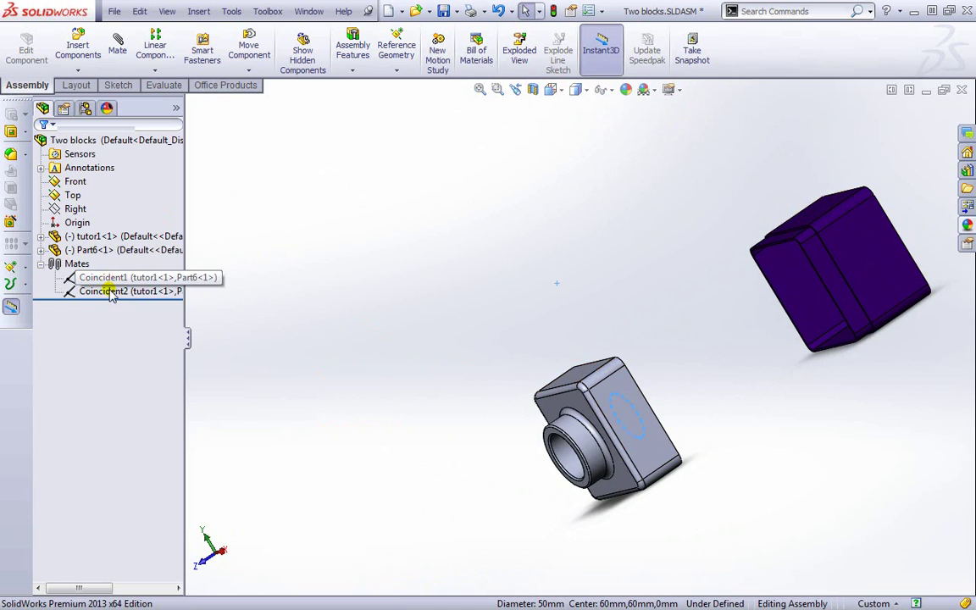
middle_drag(280, 285, 415, 332)
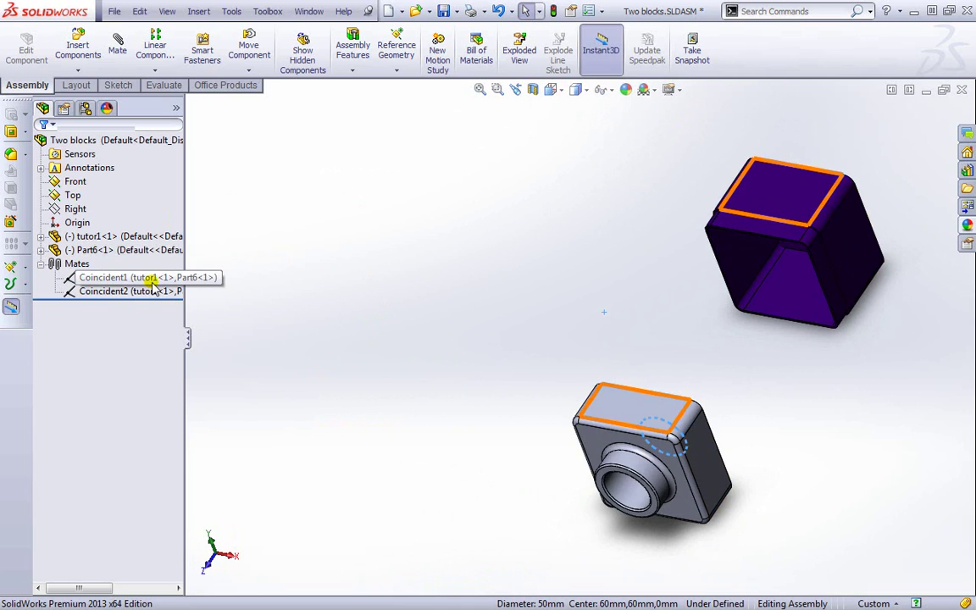
click(772, 217)
drag(773, 217, 501, 247)
Step: Fix Part6 in place and slide the grey tutor1 block down-left along its mates
right_click(69, 252)
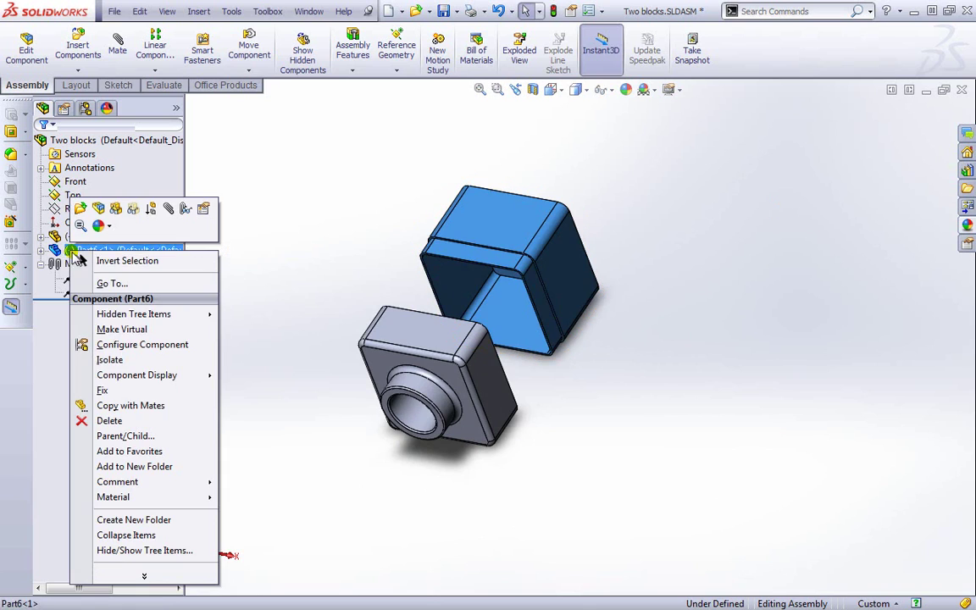
click(76, 386)
drag(437, 354, 495, 305)
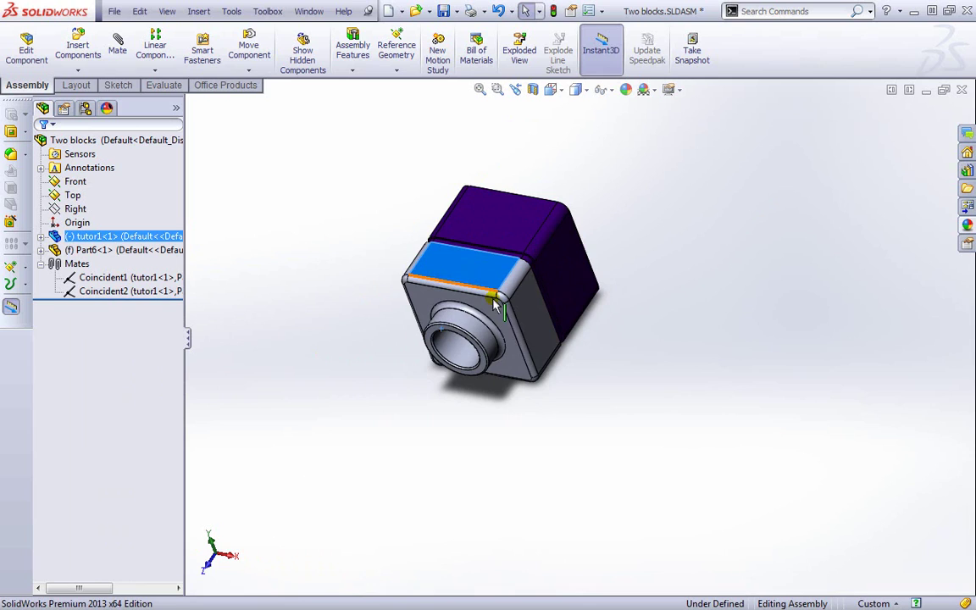
drag(528, 335, 519, 373)
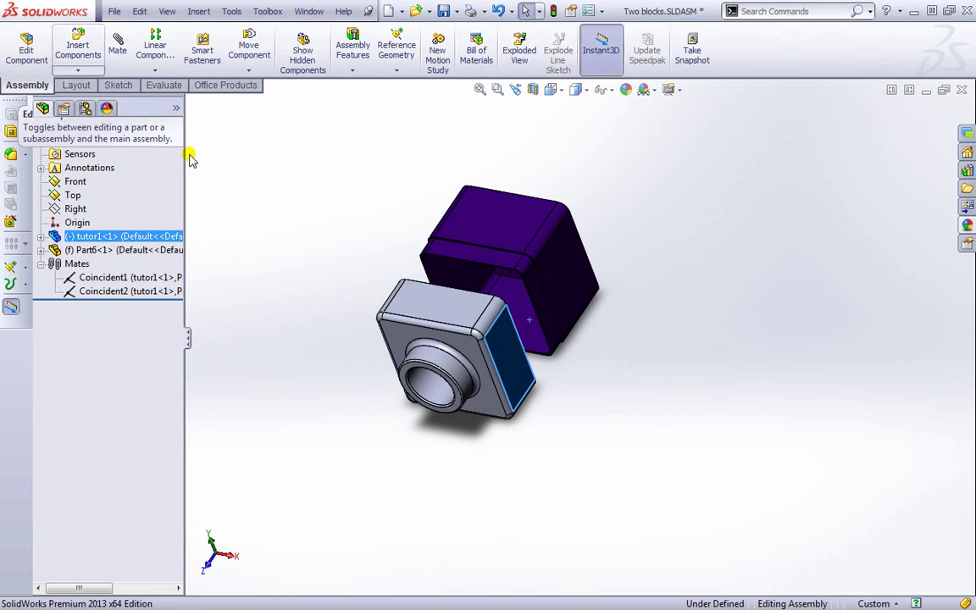
click(510, 234)
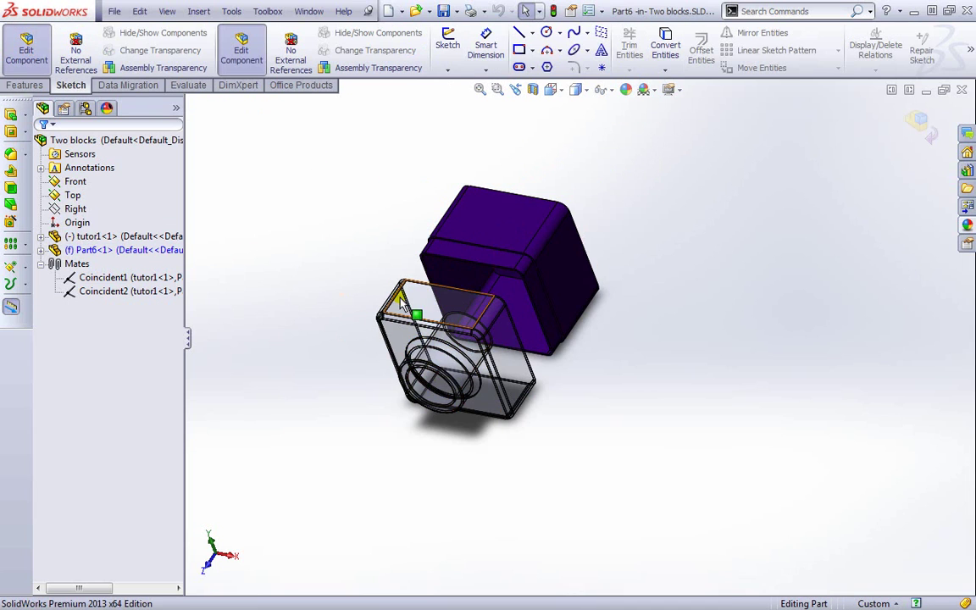
click(925, 127)
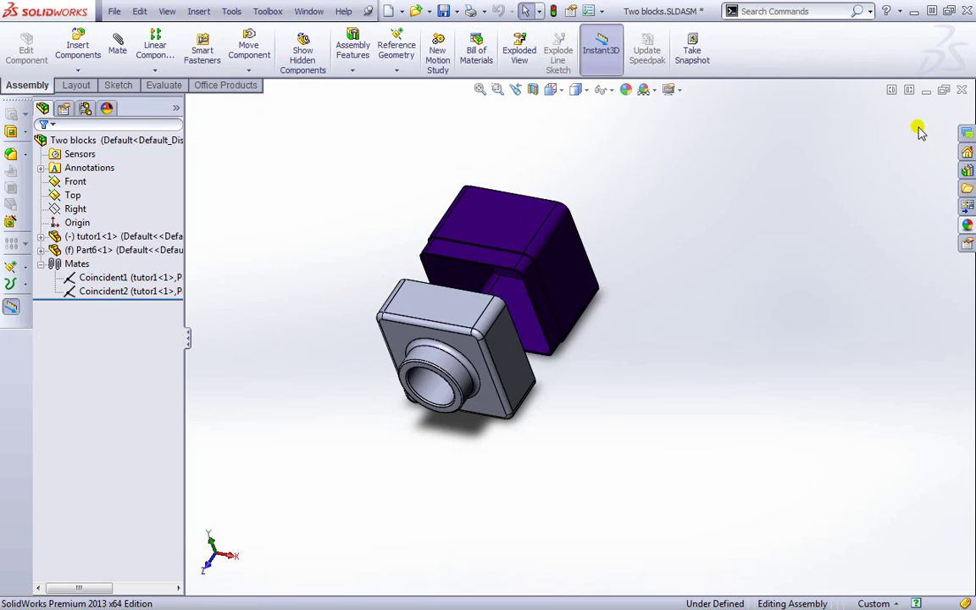
right_click(56, 251)
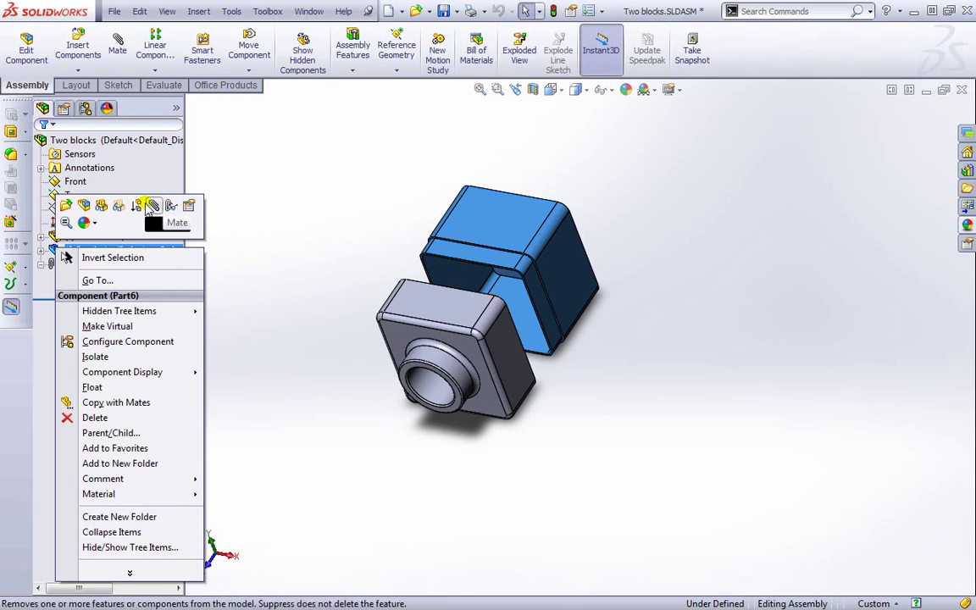
click(85, 206)
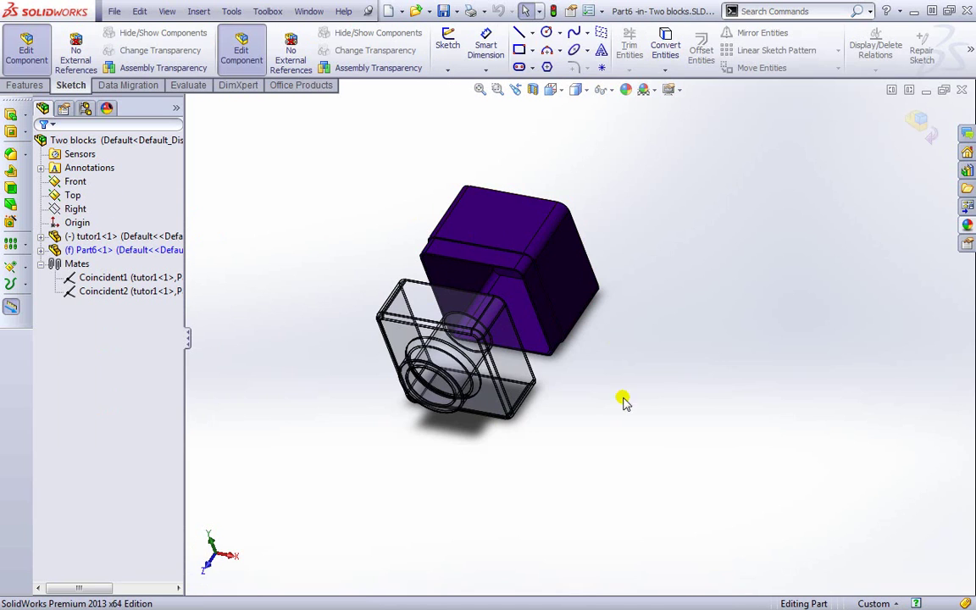
middle_drag(623, 401, 627, 284)
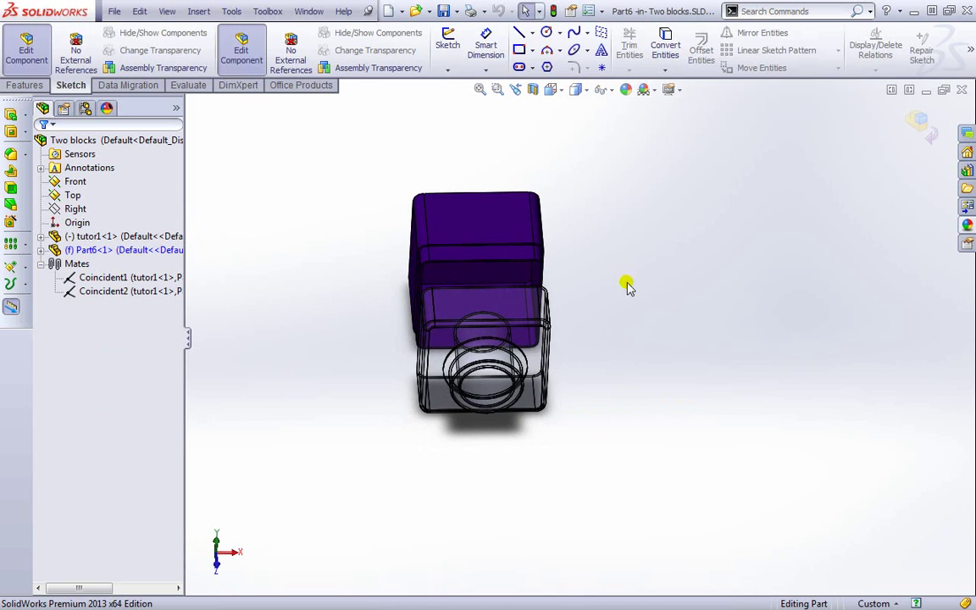
click(919, 123)
middle_drag(682, 355, 555, 417)
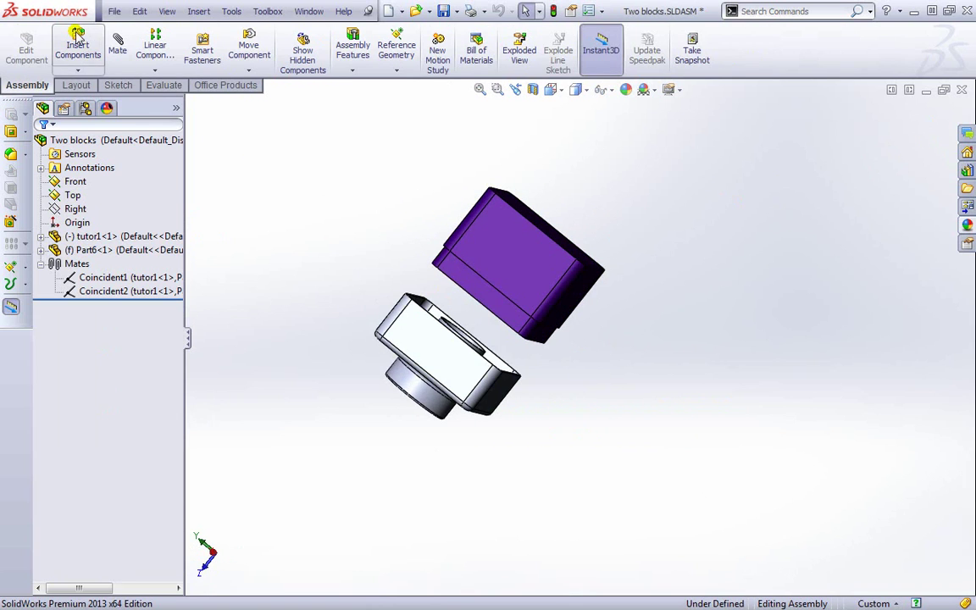
Step: Browse the Insert Components, component pattern and Move Component toolbar menus
click(81, 68)
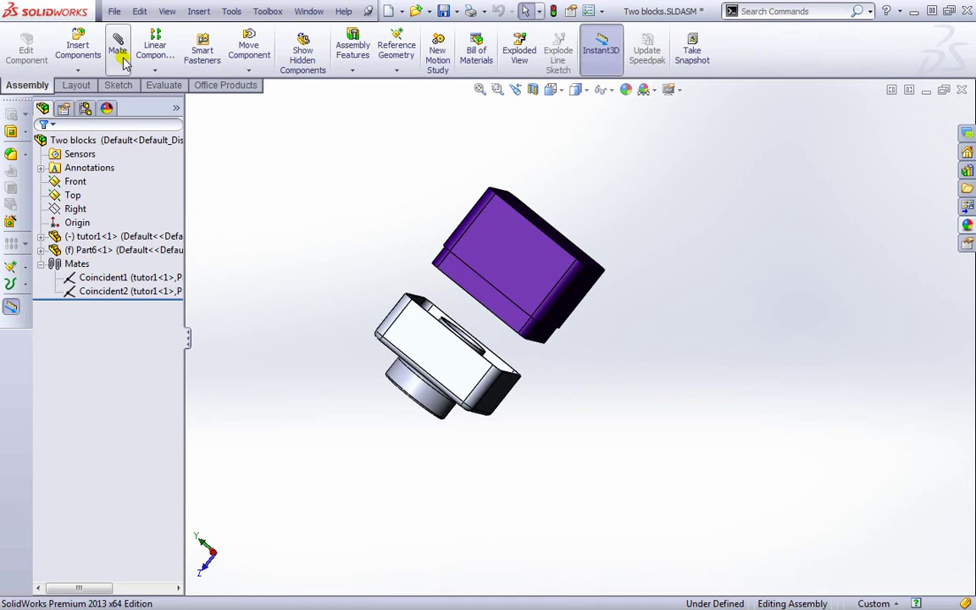
click(154, 44)
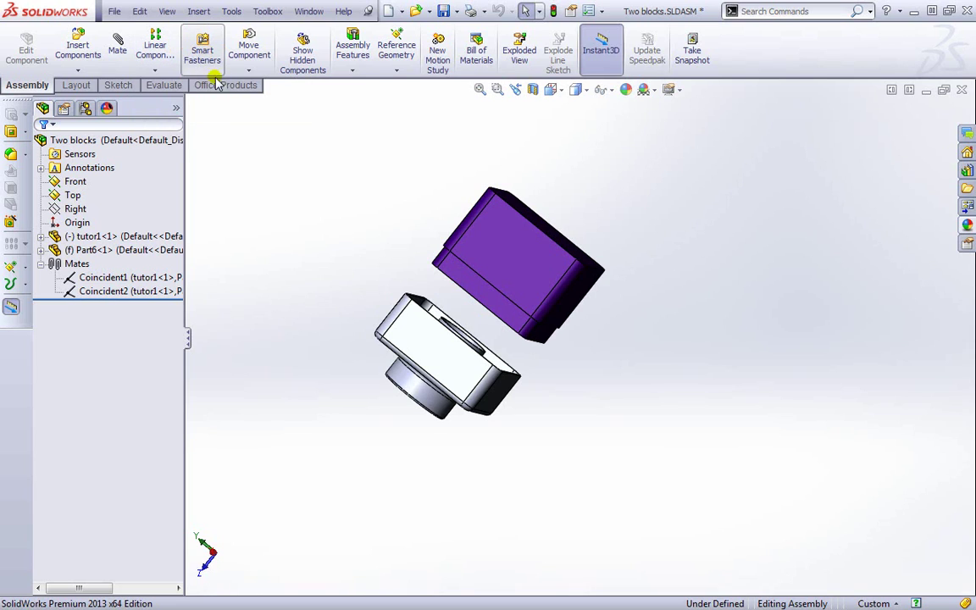
click(248, 69)
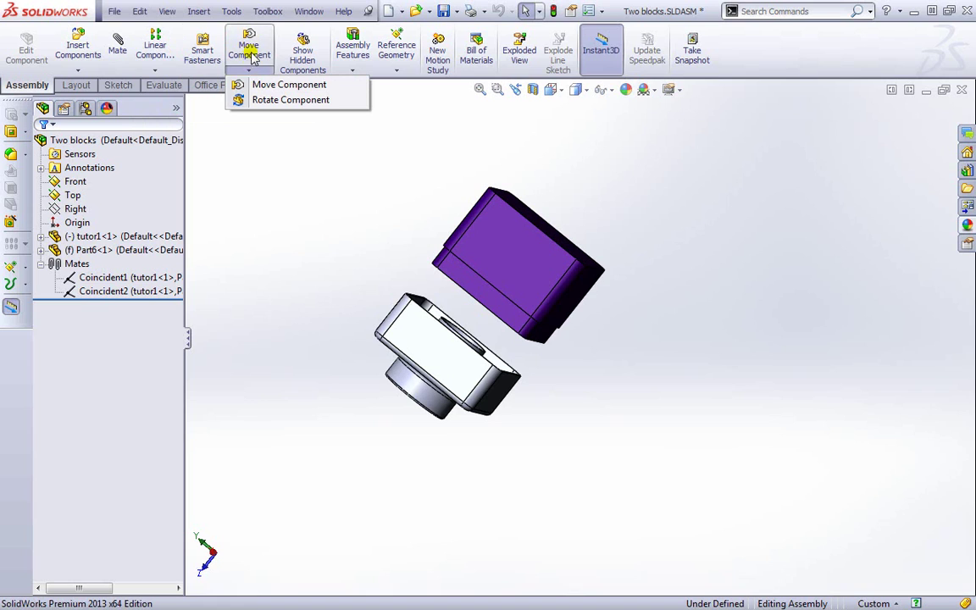
Step: Use Move Component with Collision Detection to push tutor1 against fixed Part6
click(266, 85)
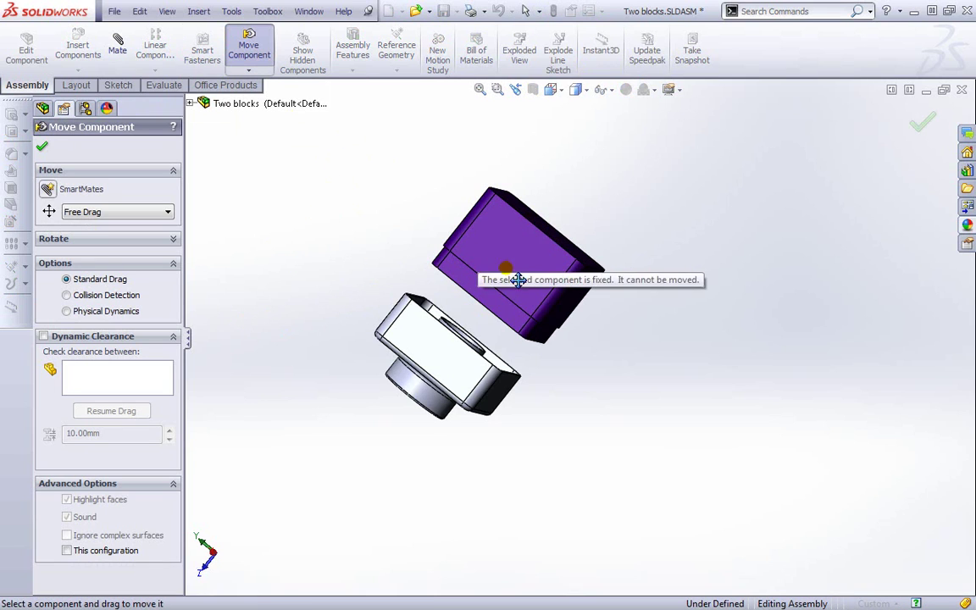
drag(441, 378, 455, 349)
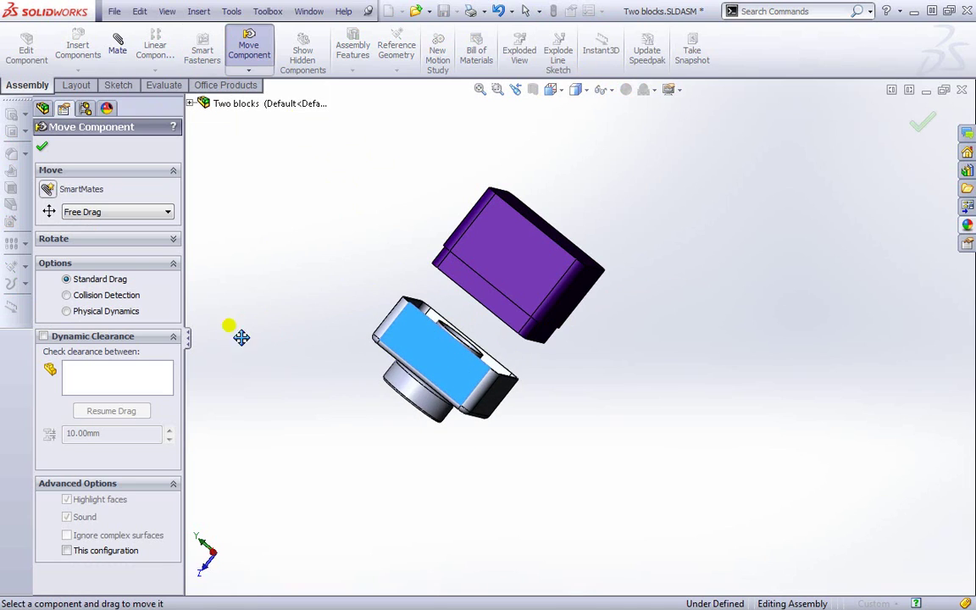
click(67, 296)
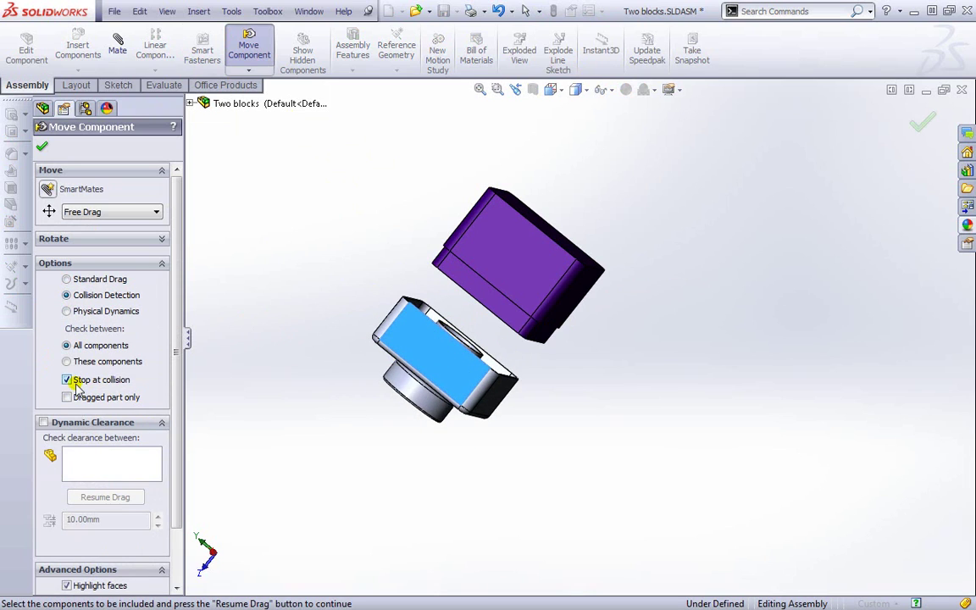
mouse_move(446, 371)
mouse_down()
mouse_move(531, 278)
mouse_move(555, 312)
mouse_move(567, 293)
mouse_move(530, 295)
mouse_move(447, 331)
mouse_move(438, 356)
mouse_up()
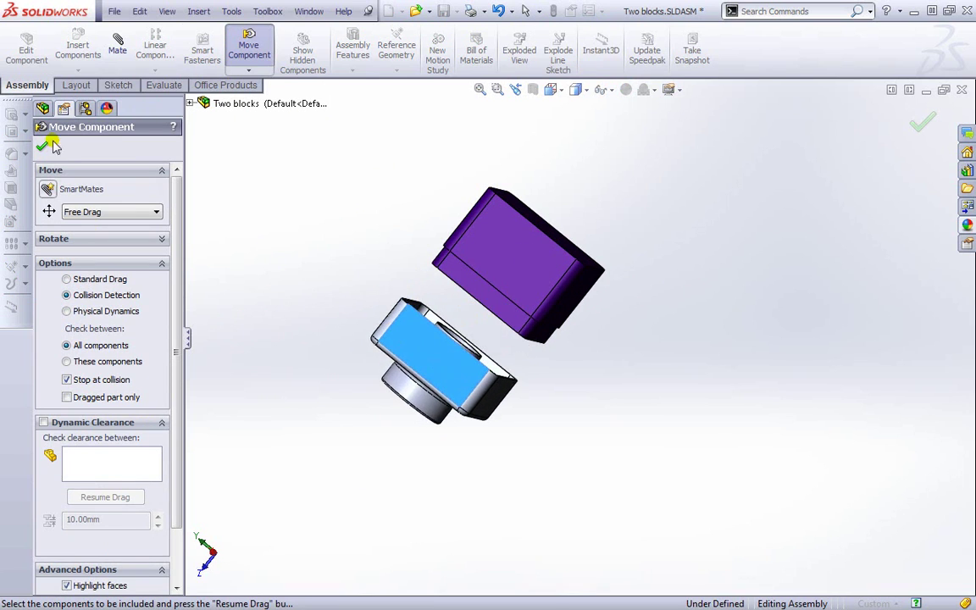
click(41, 146)
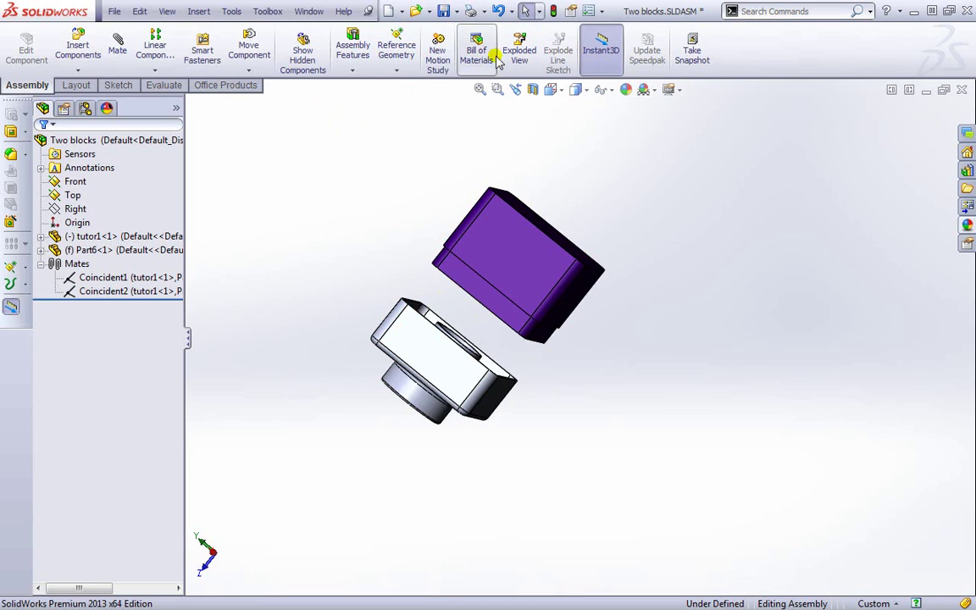
click(611, 68)
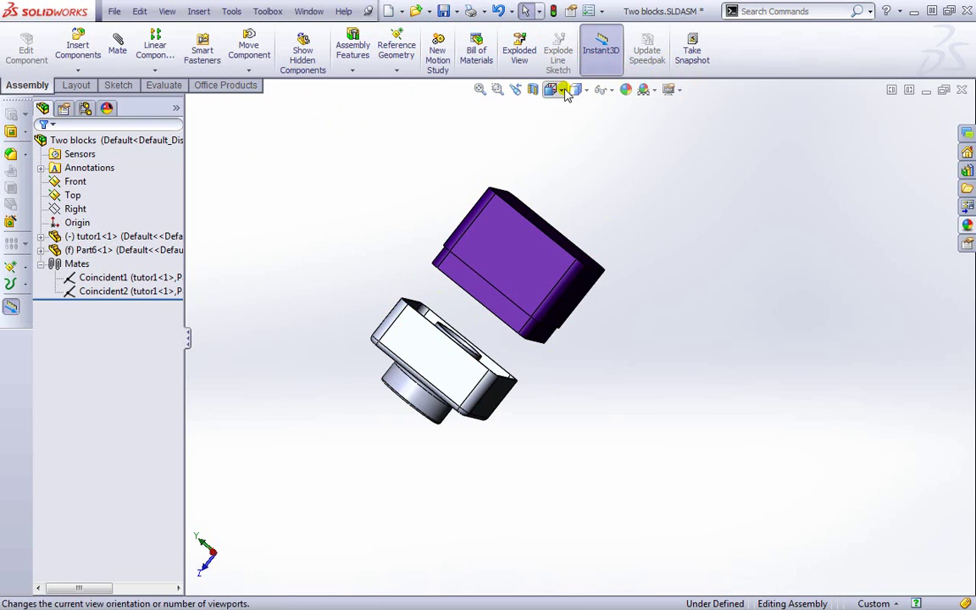
click(532, 90)
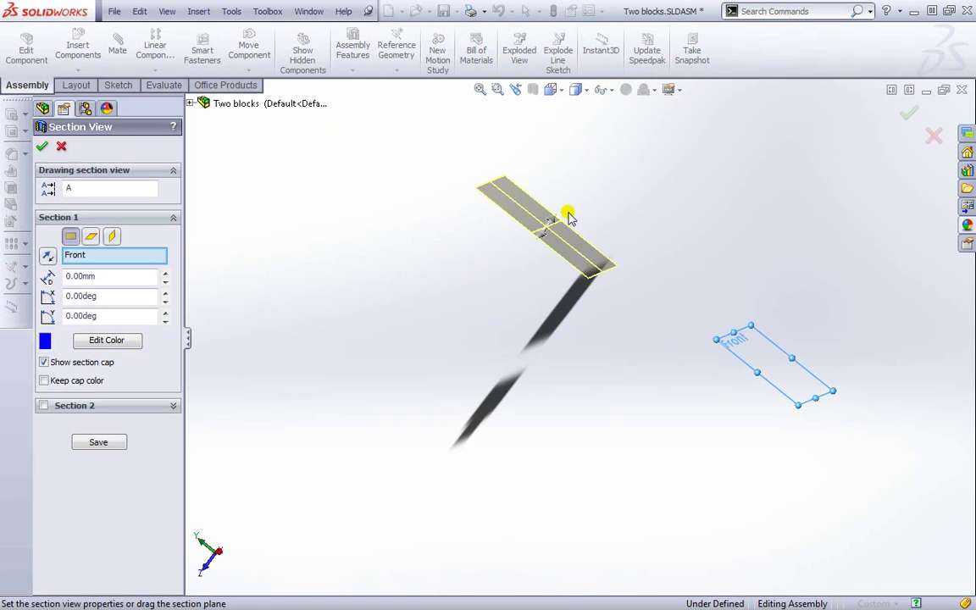
drag(541, 237, 505, 323)
middle_drag(505, 323, 492, 298)
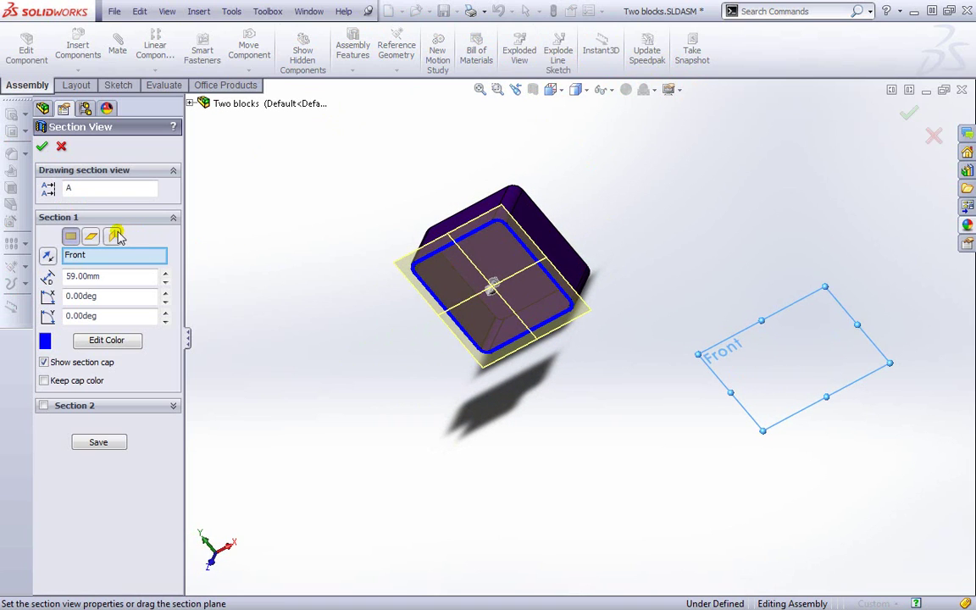
drag(622, 488, 381, 253)
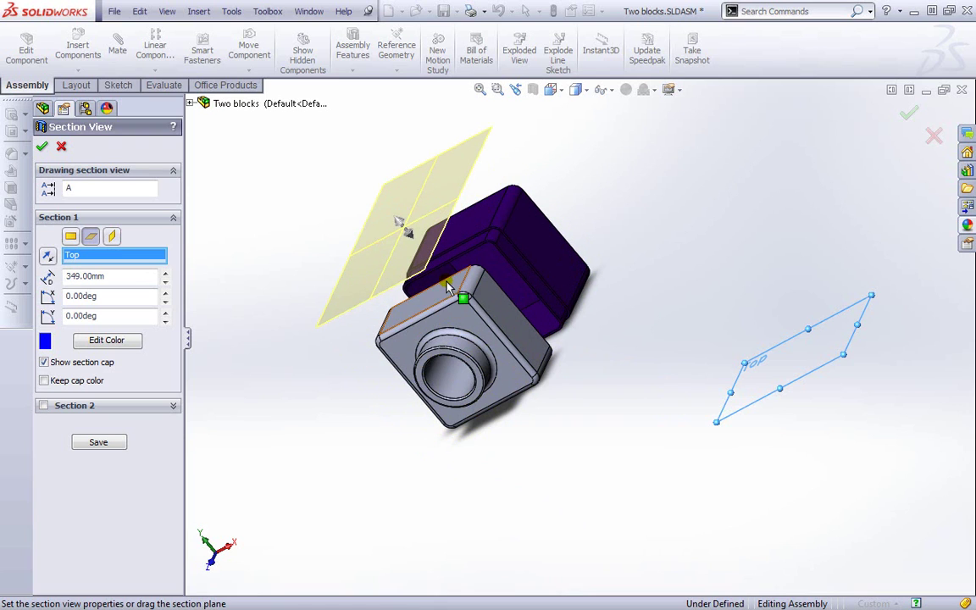
Step: Drag tutor1 just below Part6, confirm the fixed purple block won't move, and orbit to face both blocks
click(64, 148)
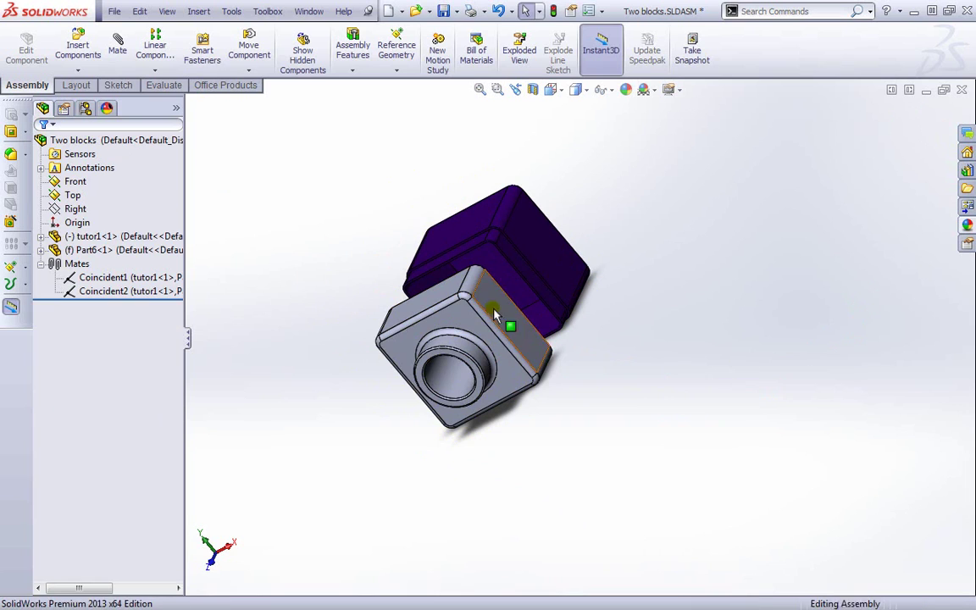
drag(444, 277, 500, 348)
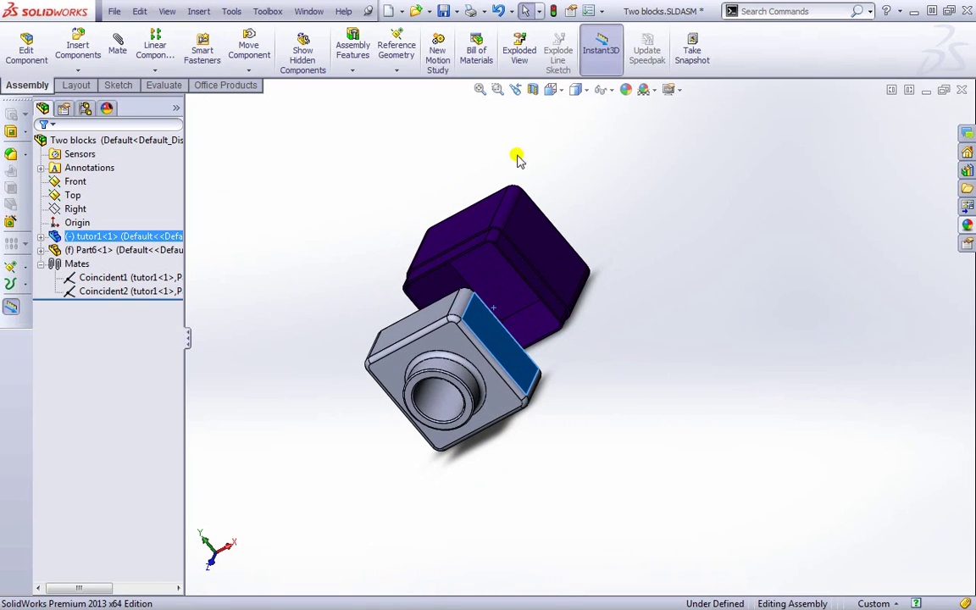
middle_drag(640, 266, 647, 348)
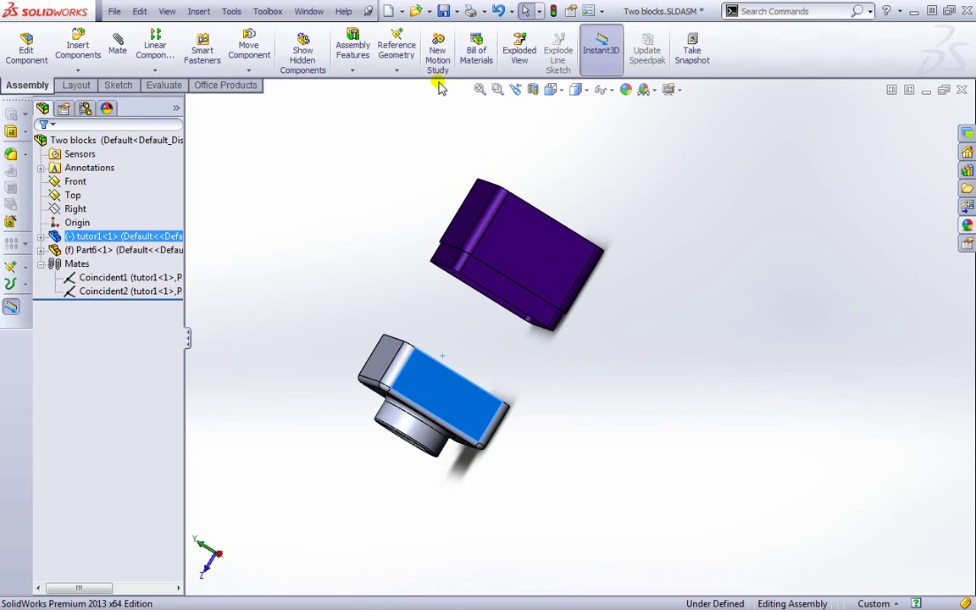
drag(507, 239, 503, 261)
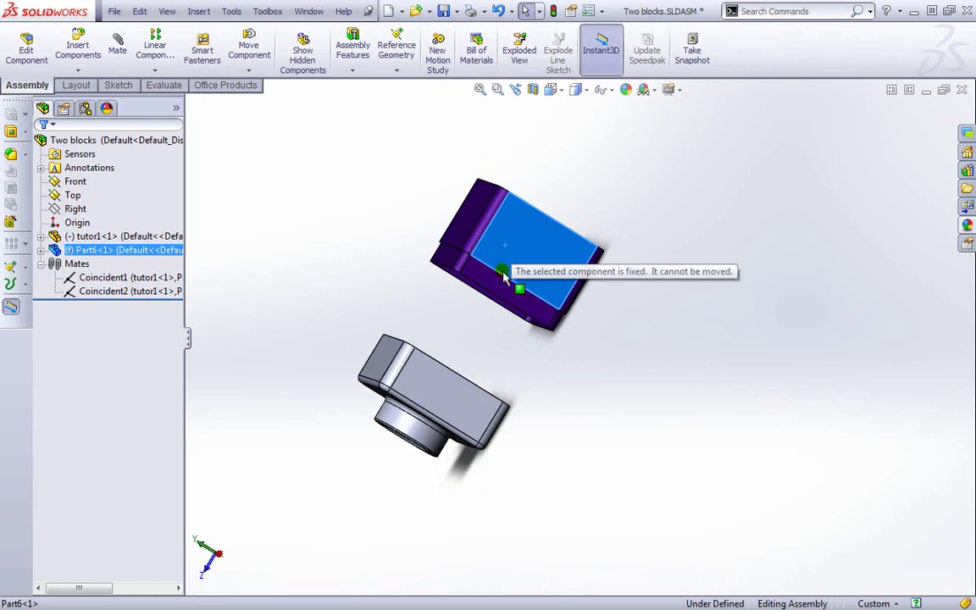
drag(441, 394, 435, 420)
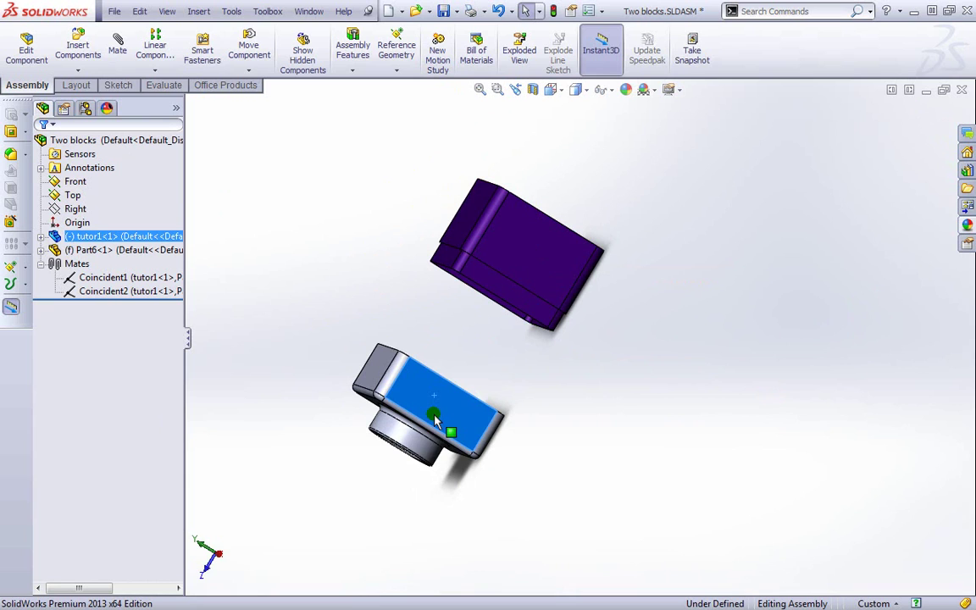
click(496, 365)
middle_drag(542, 407, 591, 416)
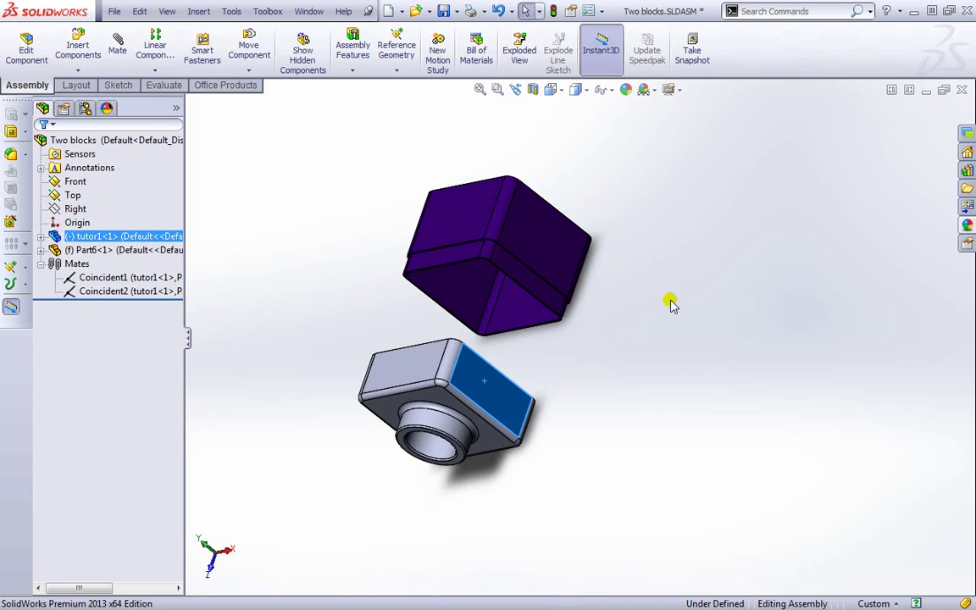